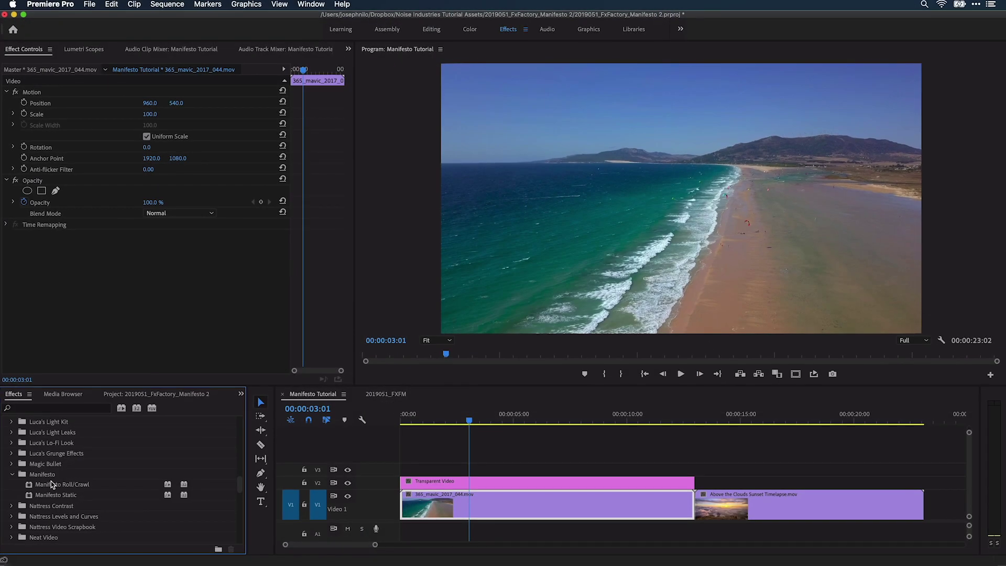
# Apply Manifesto Roll/Crawl to the Transparent Video clip and load the Credits text file into it.
pyautogui.moveTo(530, 473); pyautogui.dragTo(532, 482)
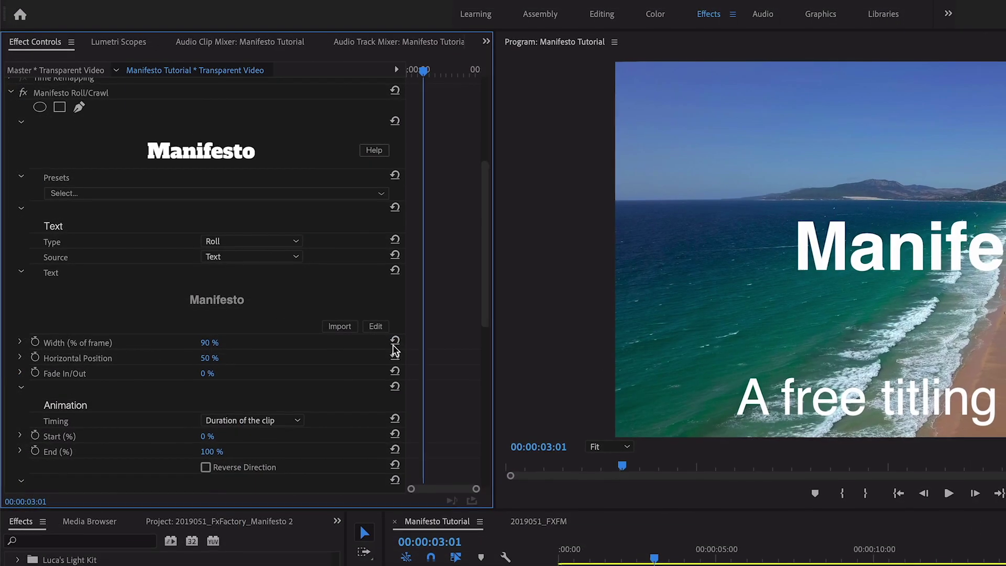
pyautogui.click(377, 324)
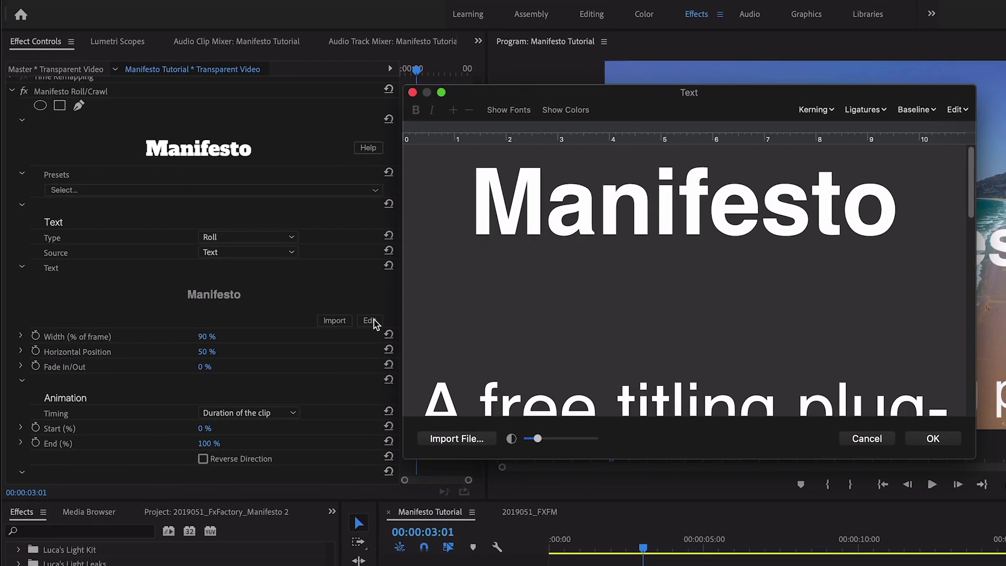
pyautogui.scroll(-5, 800, 309)
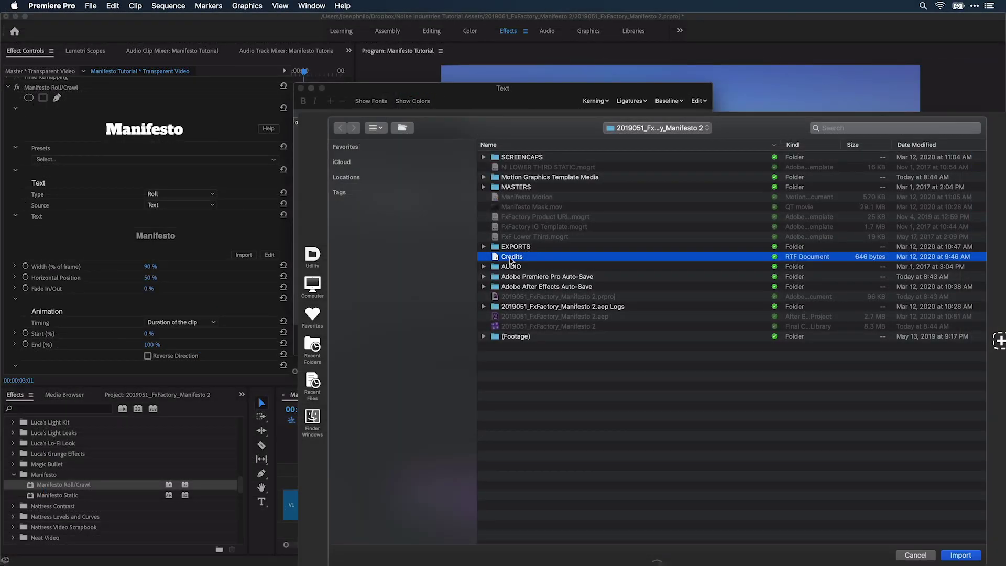
pyautogui.doubleClick(510, 258)
# Centre-align all the credits text and enlarge its font three steps.
pyautogui.press('super+a')
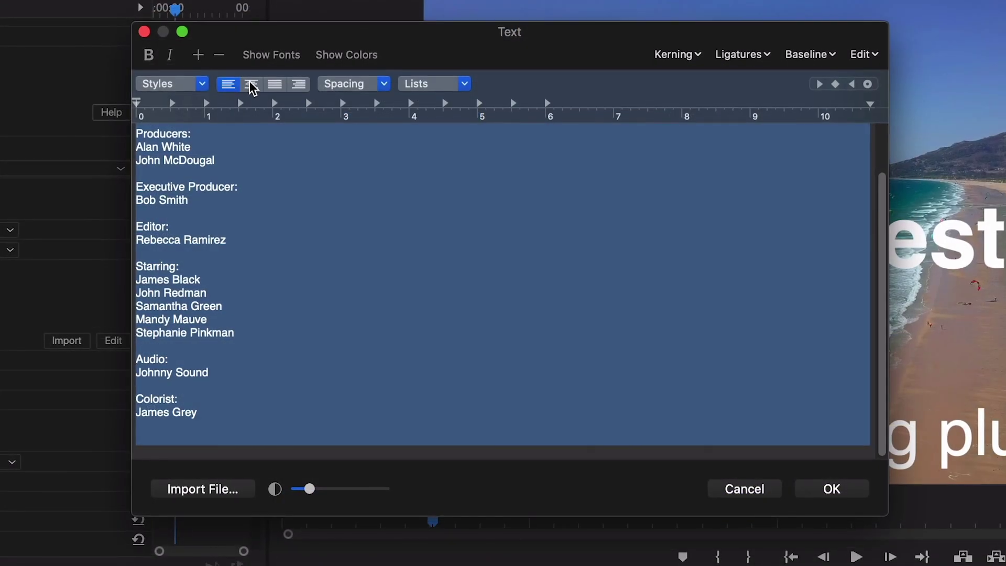
pyautogui.click(252, 84)
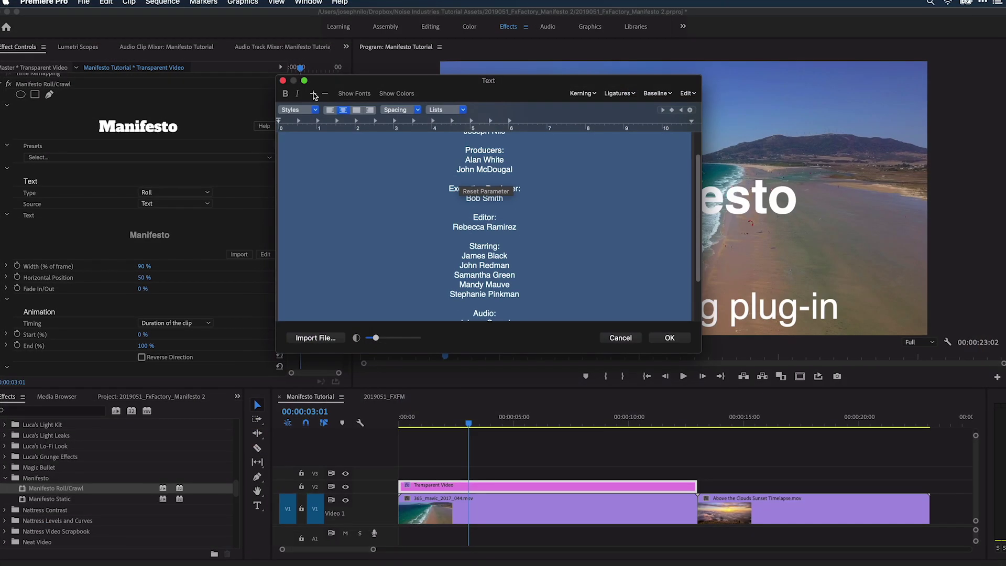
pyautogui.click(315, 96)
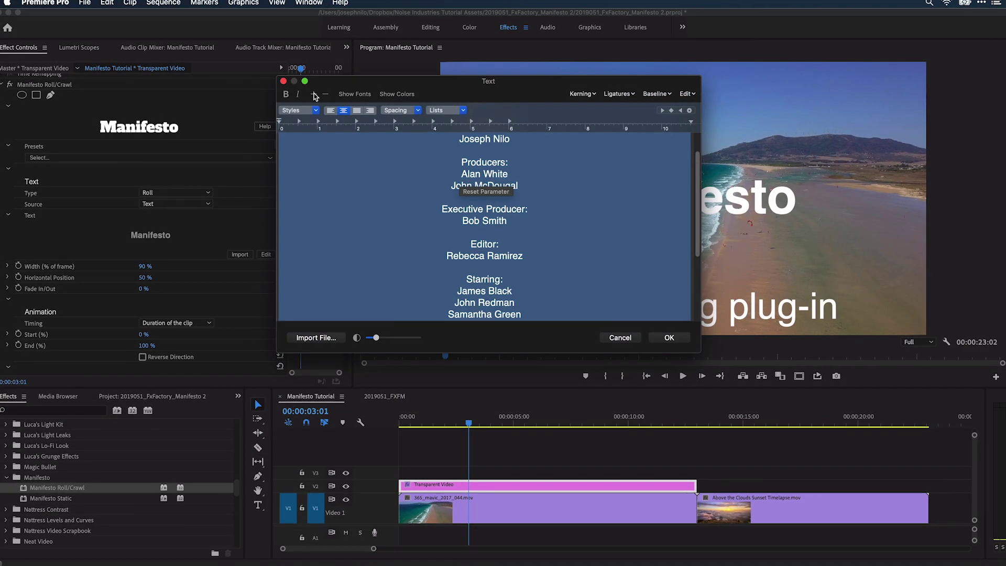
pyautogui.click(315, 96)
pyautogui.click(314, 96)
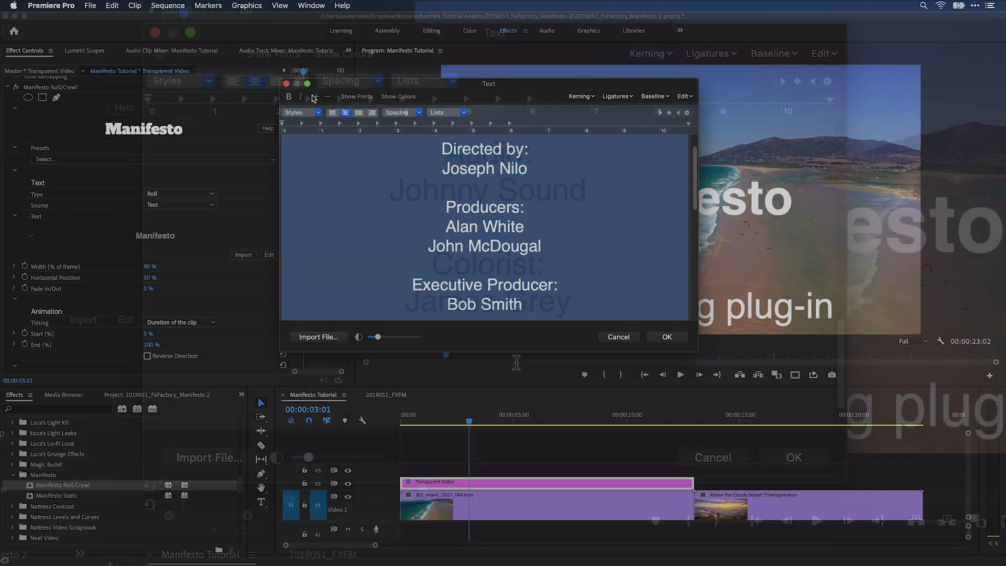
# Paste the red factory logo after the credits and centre it.
pyautogui.rightClick(502, 285)
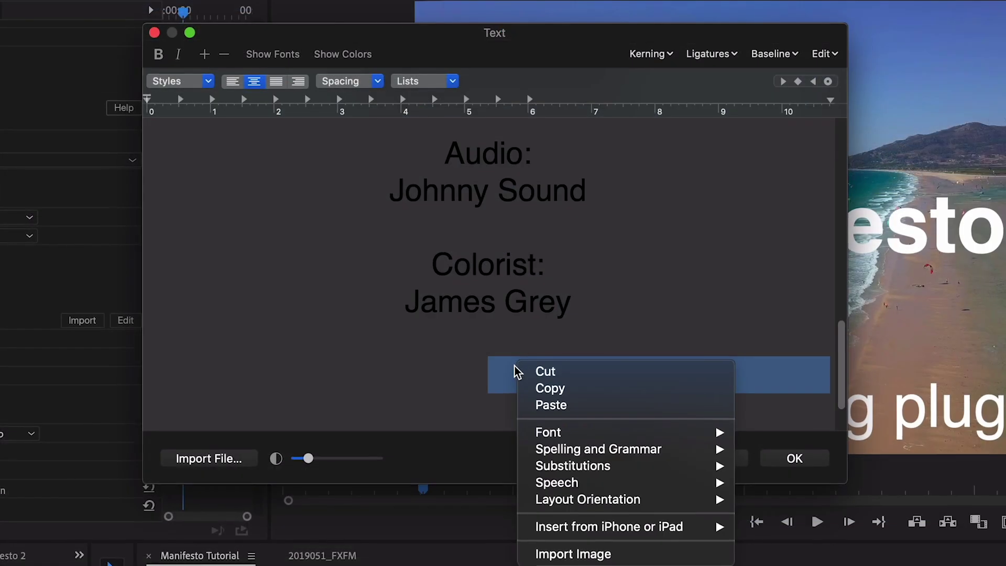
pyautogui.click(548, 407)
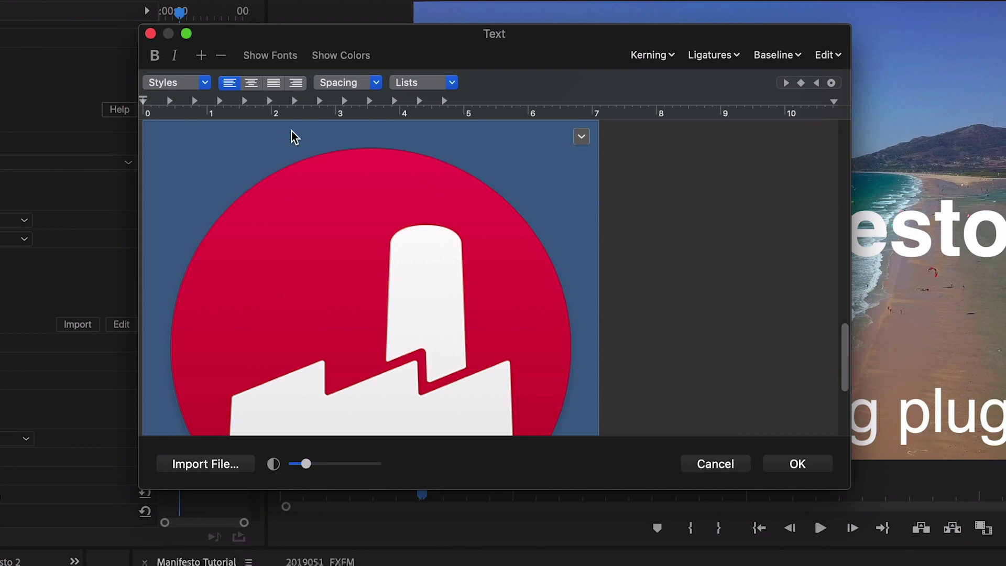
pyautogui.click(251, 83)
pyautogui.click(786, 195)
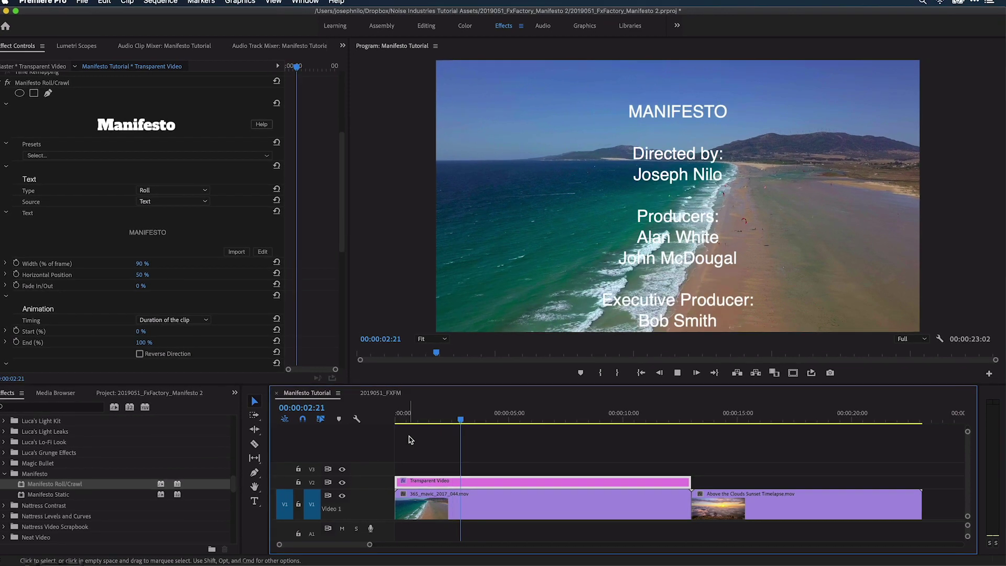
# Switch the roll's Timing from a seconds duration to keyframed Progress.
pyautogui.press('space')
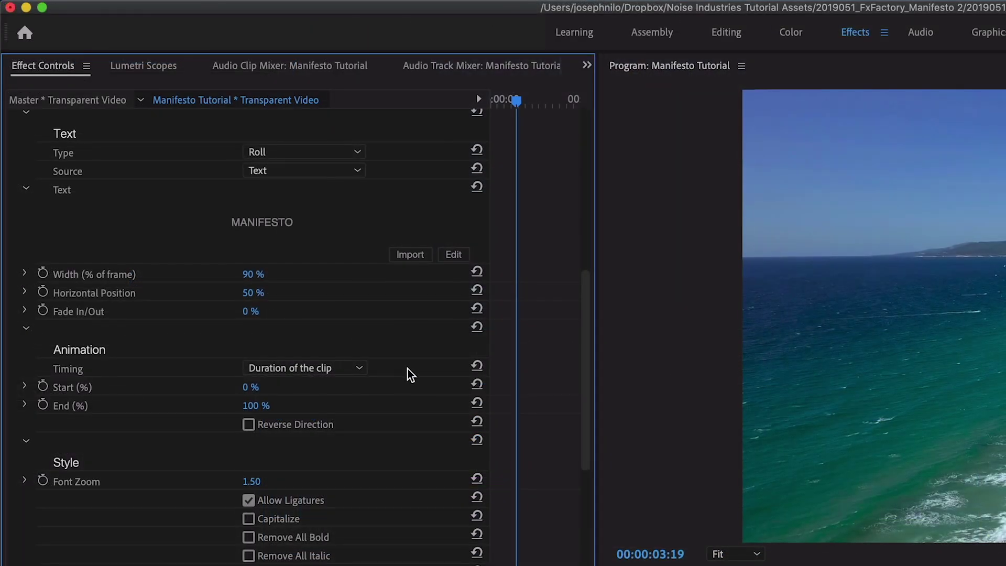
pyautogui.click(193, 318)
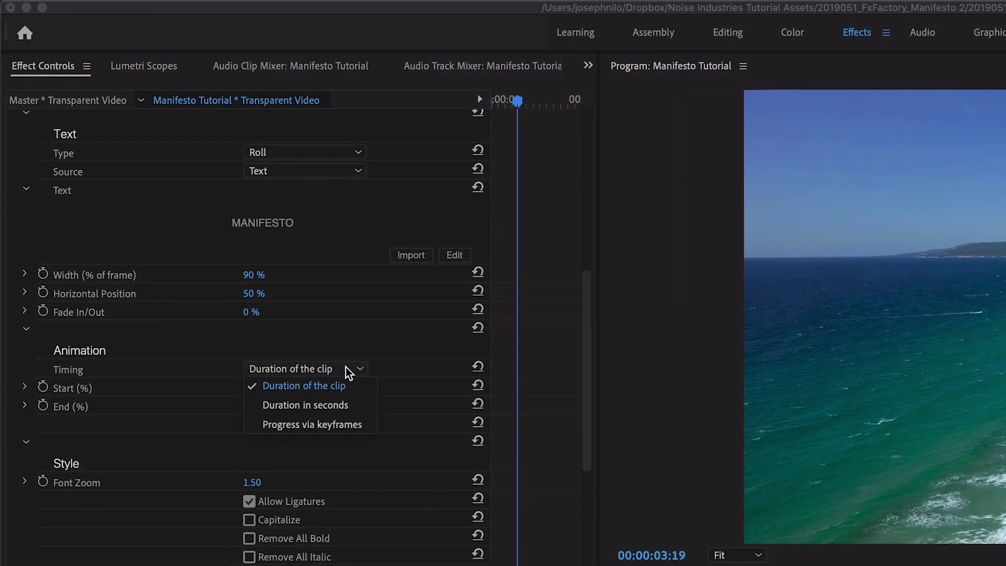
pyautogui.click(352, 408)
pyautogui.click(268, 392)
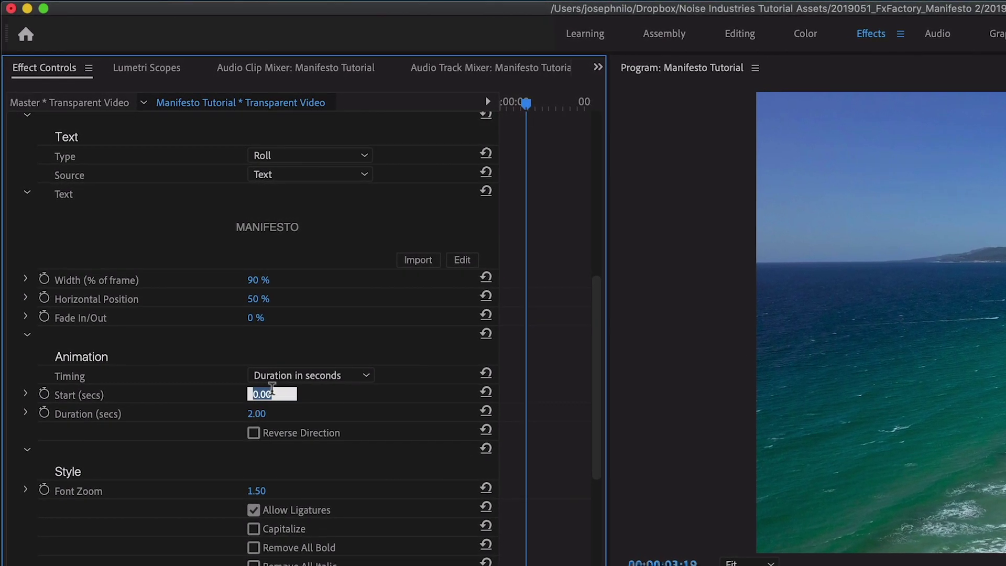
pyautogui.click(270, 84)
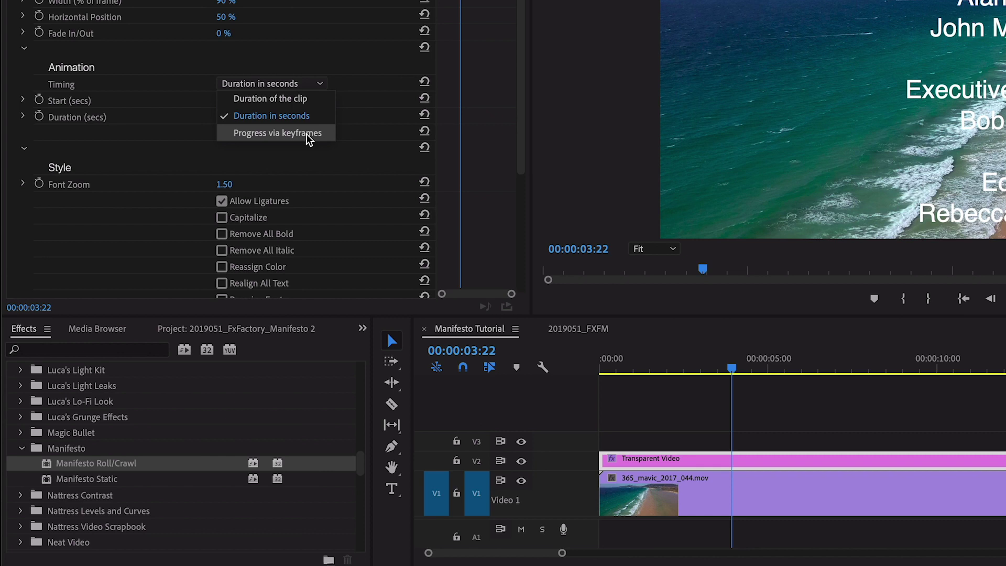
pyautogui.click(308, 133)
# Set a 0% Progress keyframe at the sequence start, then scrub ahead to about 00:00:01:13.
pyautogui.click(602, 367)
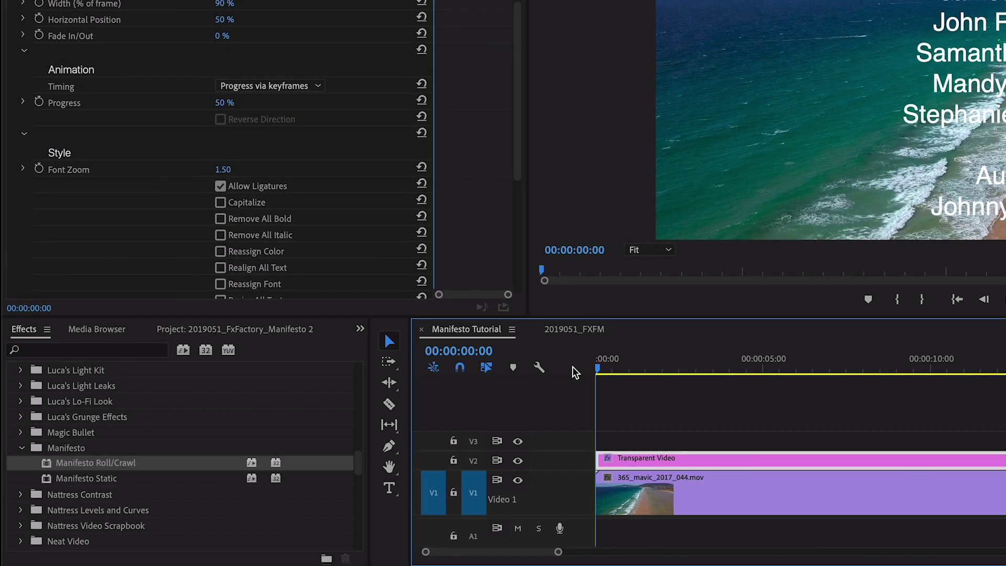
pyautogui.click(222, 103)
pyautogui.write('0')
pyautogui.press('Return')
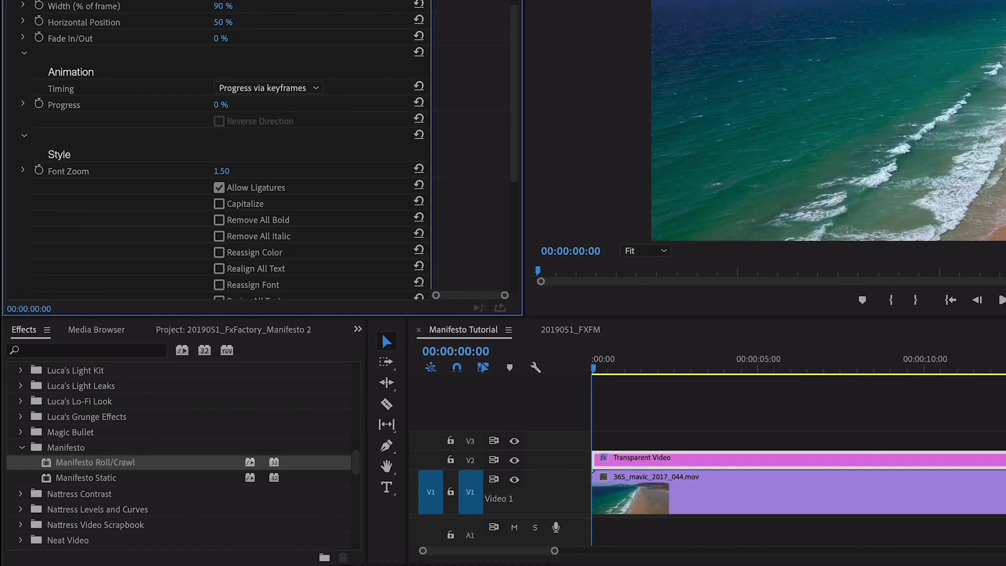
pyautogui.click(39, 105)
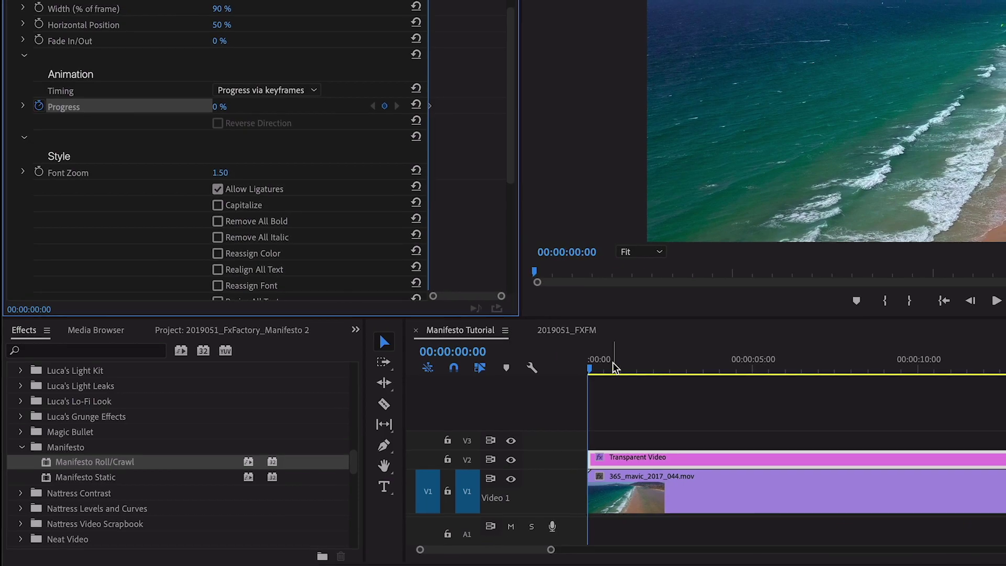
pyautogui.moveTo(599, 360); pyautogui.dragTo(653, 366)
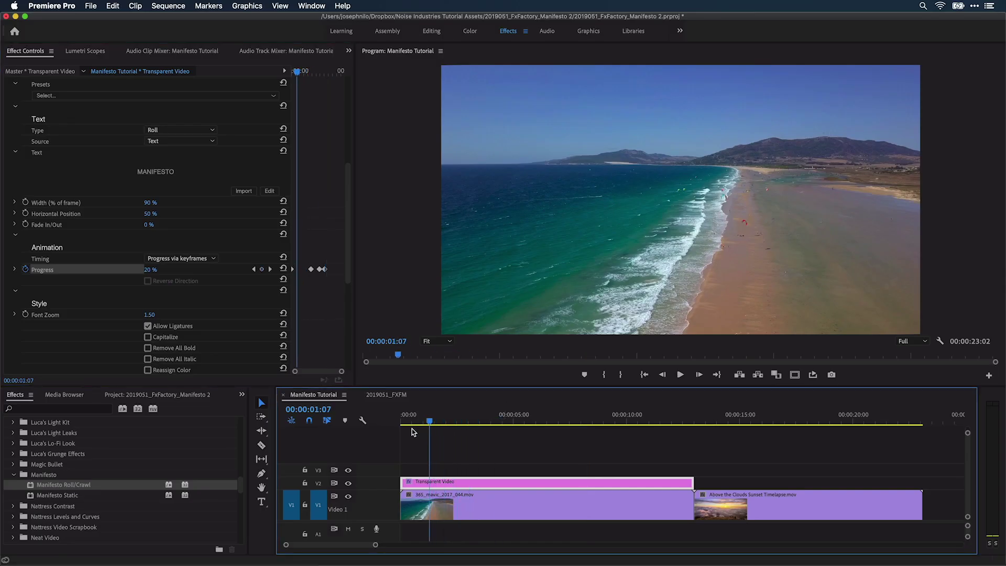
pyautogui.moveTo(412, 428); pyautogui.dragTo(436, 432)
# Try all caps and revert, then set Font Zoom 2.20 and widen the credits' letter spacing.
pyautogui.scroll(-5, 347, 329)
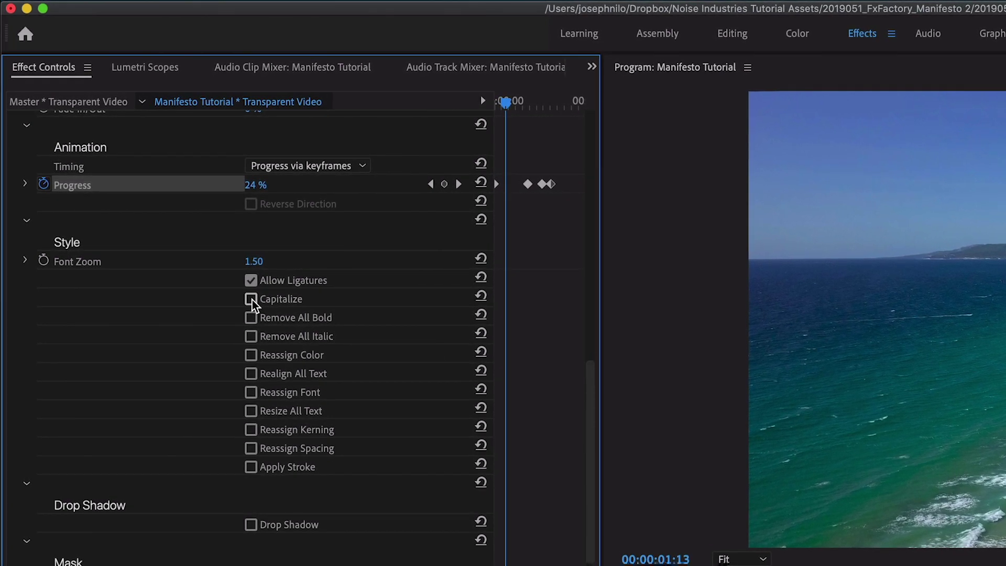
pyautogui.click(251, 298)
pyautogui.click(252, 300)
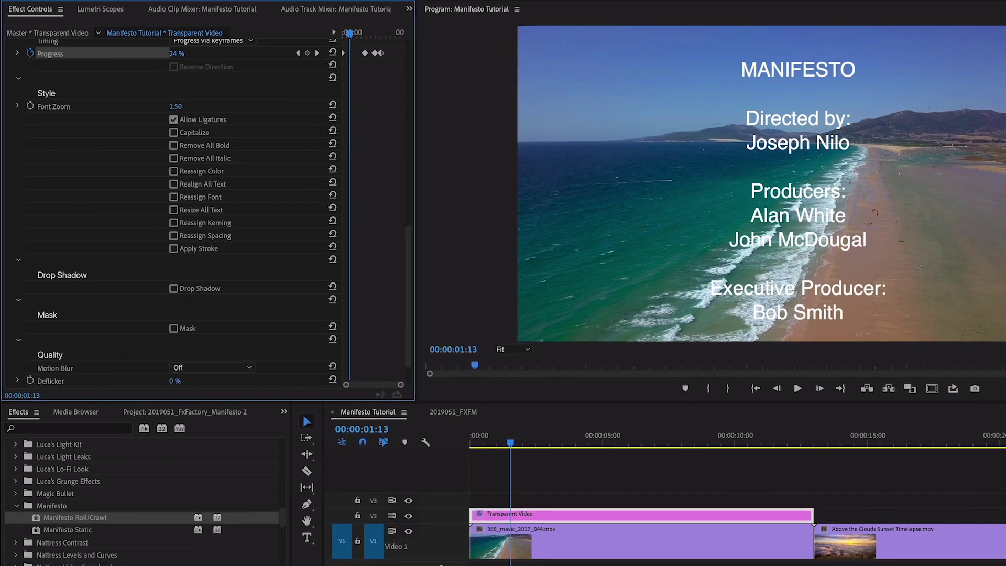
pyautogui.moveTo(176, 106)
pyautogui.mouseDown()
pyautogui.moveTo(199, 106)
pyautogui.moveTo(184, 106)
pyautogui.mouseUp()
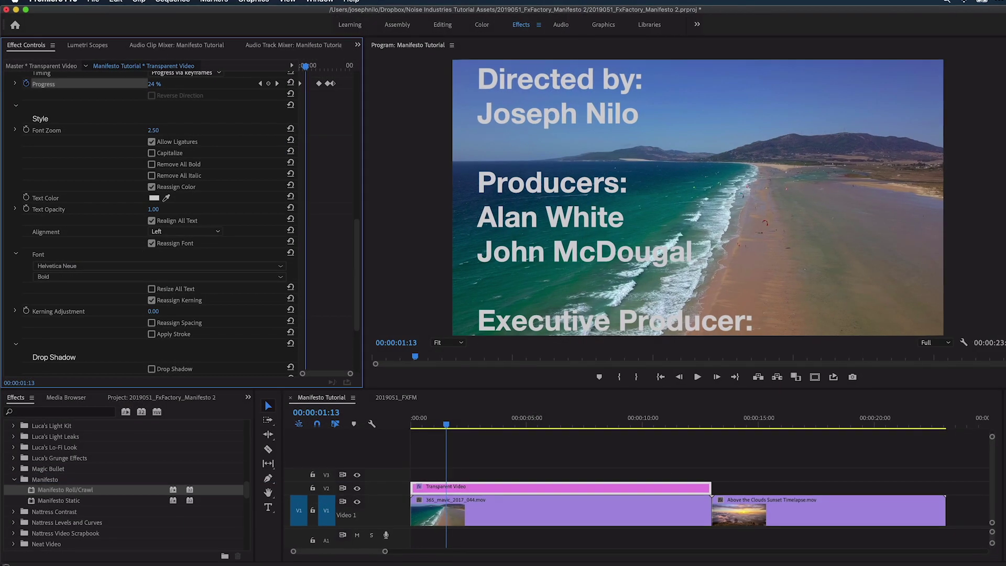
pyautogui.moveTo(153, 311); pyautogui.dragTo(163, 312)
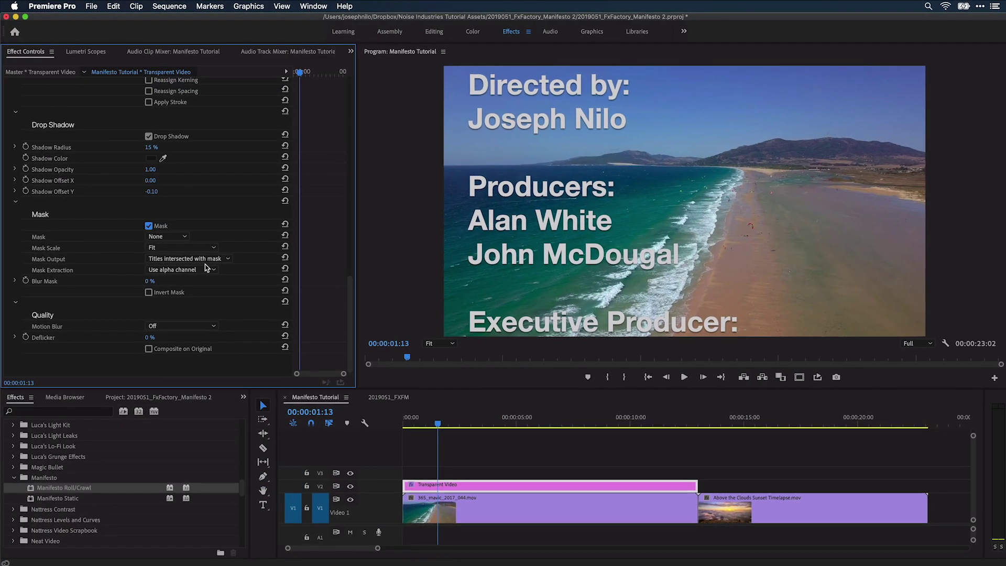
# Place Manifesto Mask.mov on the bottom track, trim the upper clips, and mask the credits with it.
pyautogui.click(187, 239)
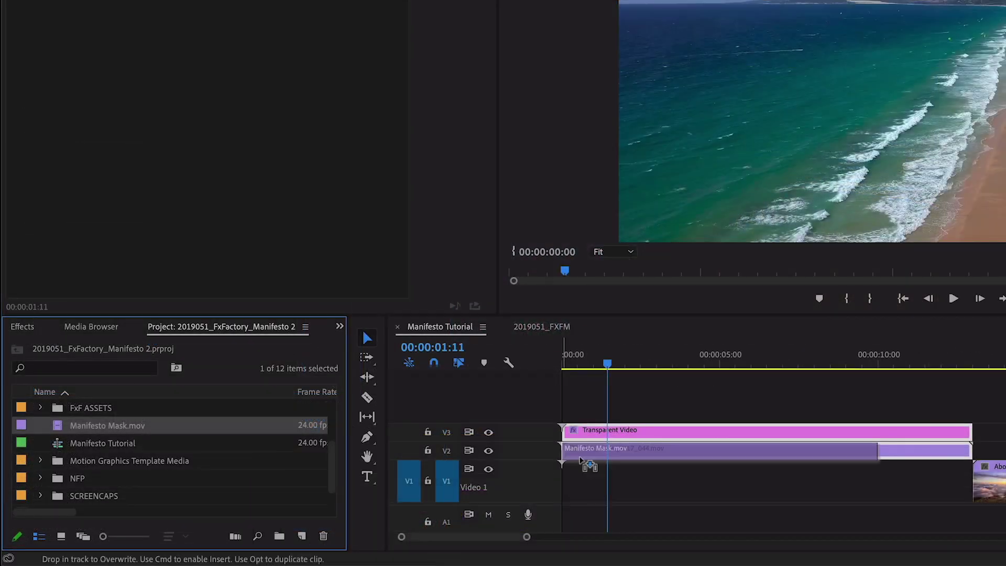
pyautogui.moveTo(580, 458); pyautogui.dragTo(581, 472)
pyautogui.moveTo(967, 449); pyautogui.dragTo(891, 450)
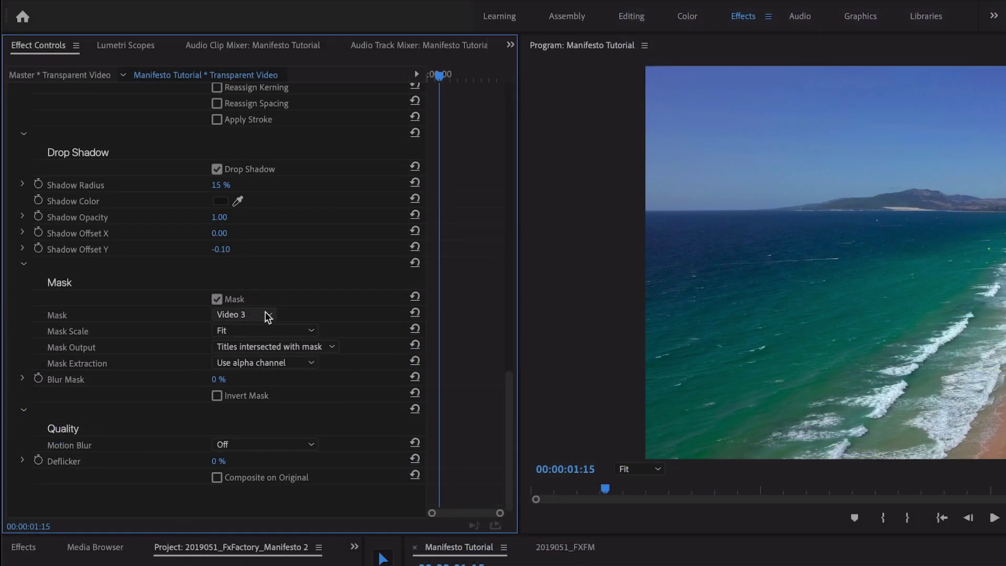
pyautogui.click(265, 313)
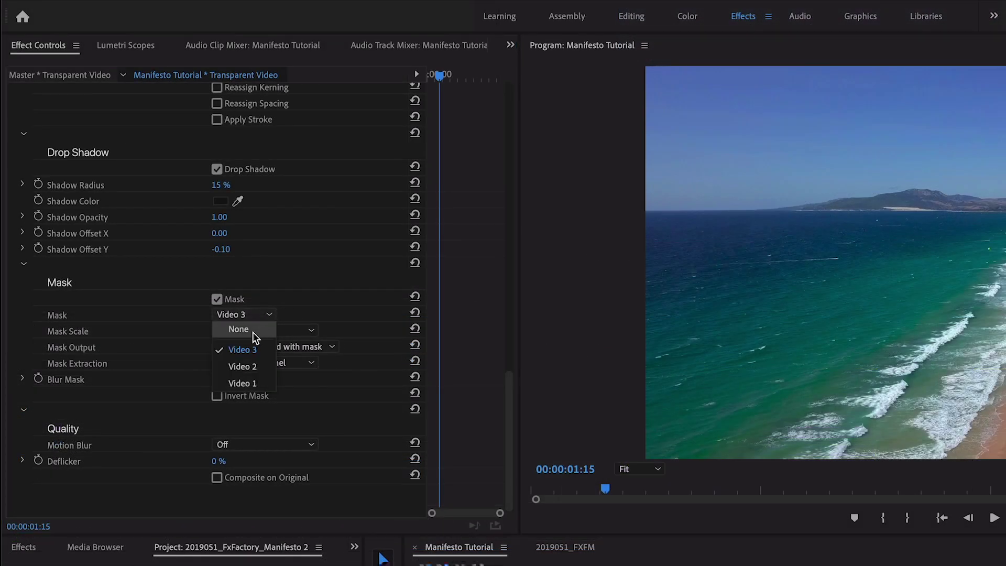
pyautogui.click(252, 383)
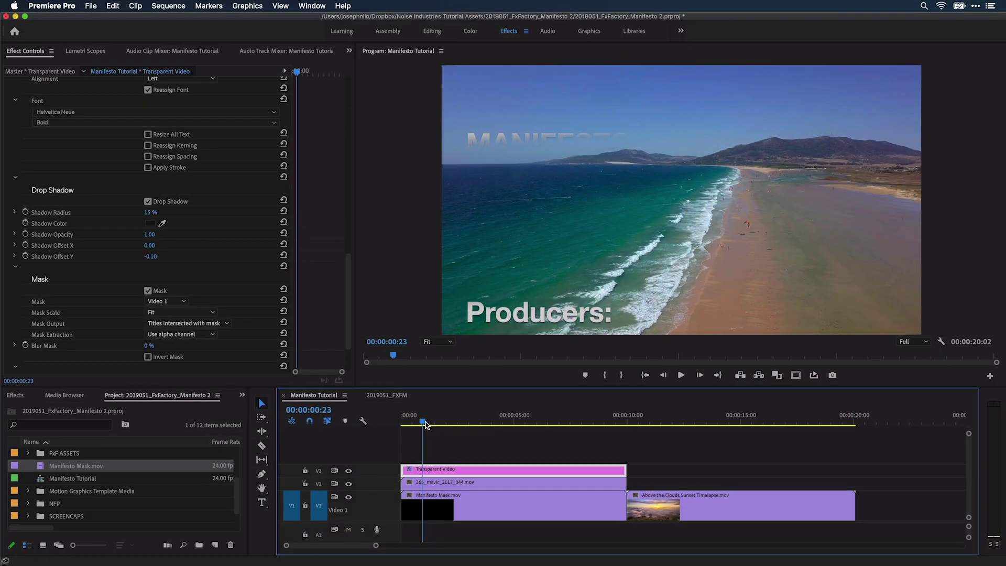
pyautogui.moveTo(425, 423); pyautogui.dragTo(432, 422)
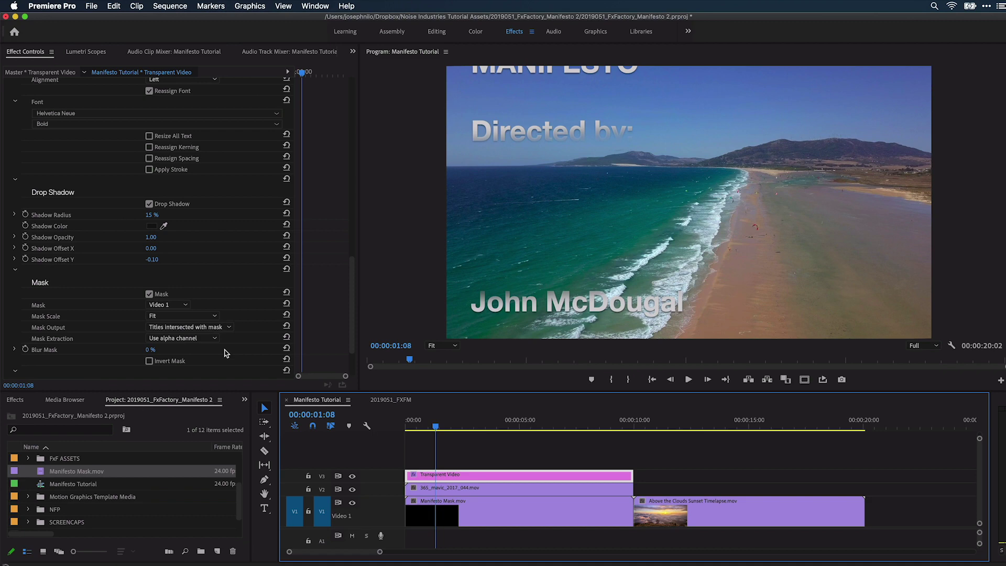
# Invert the mask and derive it from luminance with a lower threshold.
pyautogui.click(149, 361)
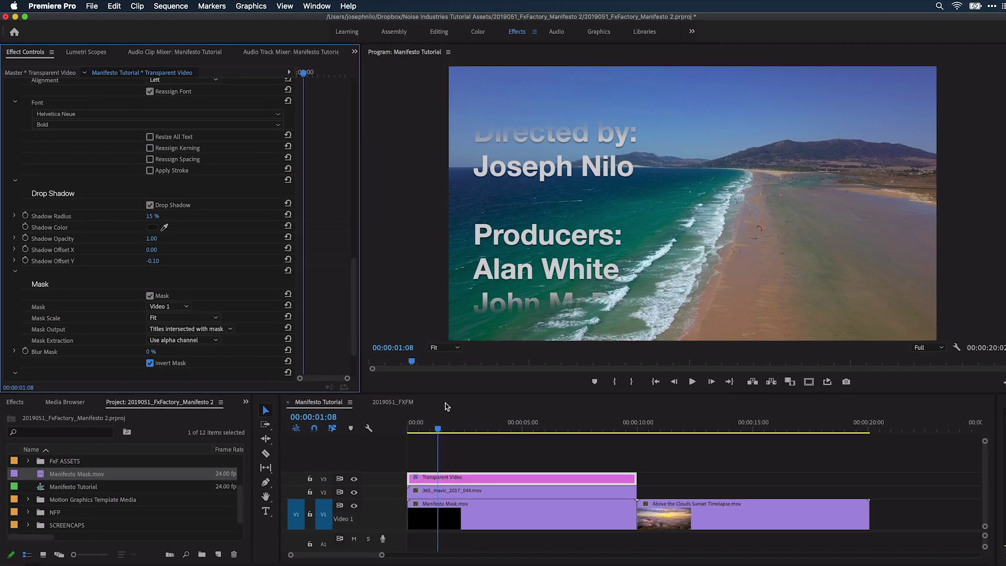
pyautogui.click(381, 466)
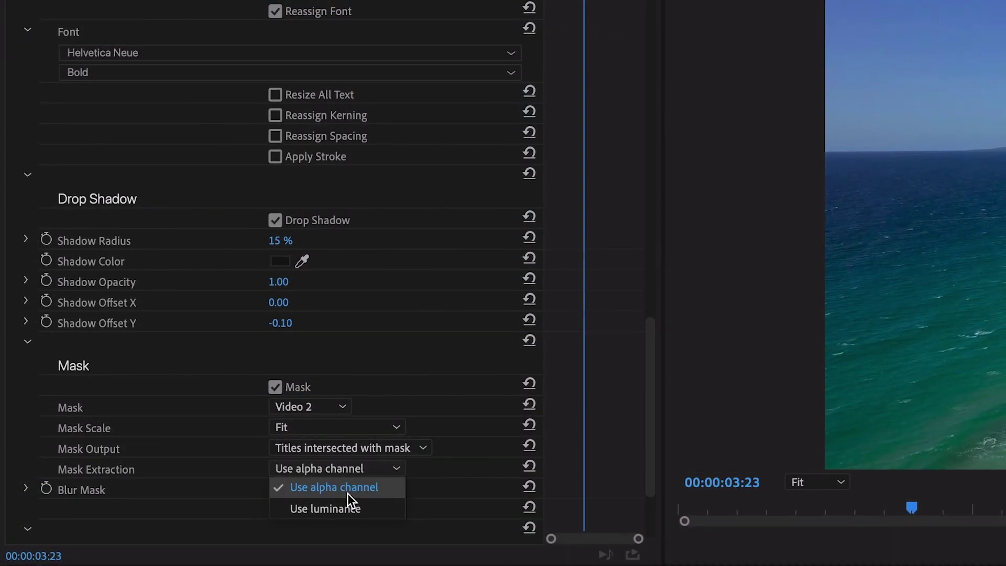
pyautogui.click(350, 509)
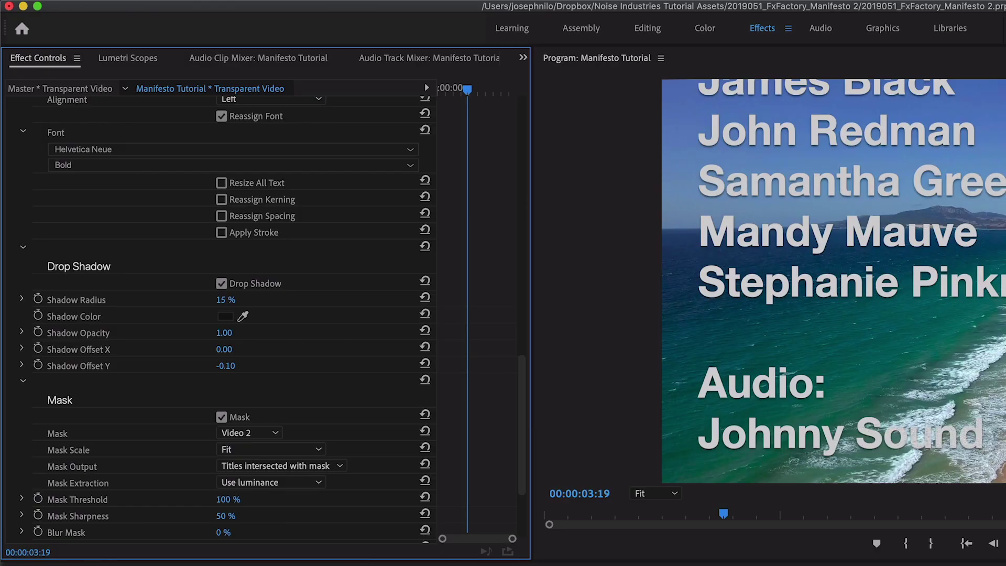
pyautogui.moveTo(224, 499)
pyautogui.mouseDown()
pyautogui.moveTo(173, 499)
pyautogui.moveTo(233, 500)
pyautogui.moveTo(246, 516)
pyautogui.mouseUp()
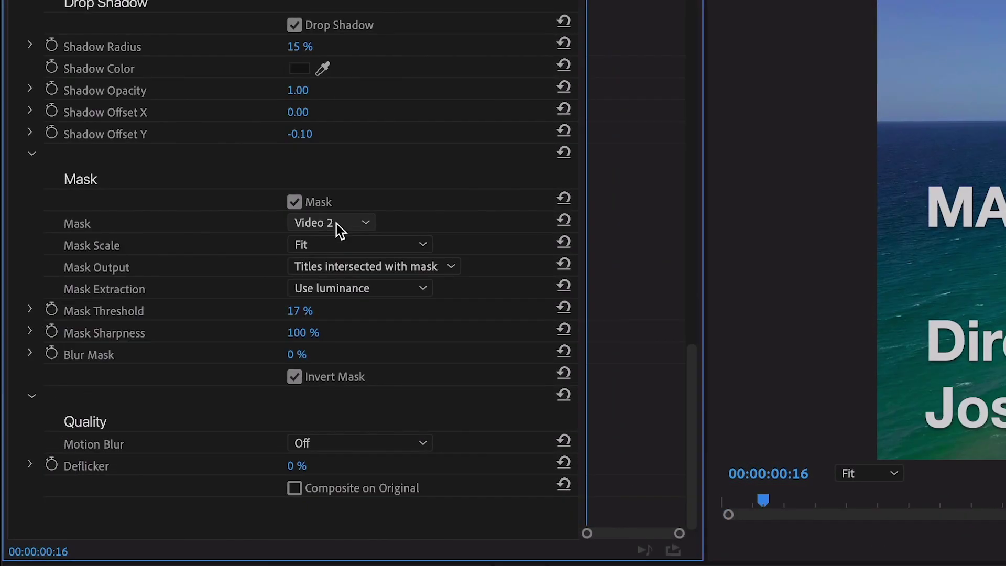
# Intersect the bottom-track mask with the titles and set the credits' motion blur to Medium.
pyautogui.click(338, 222)
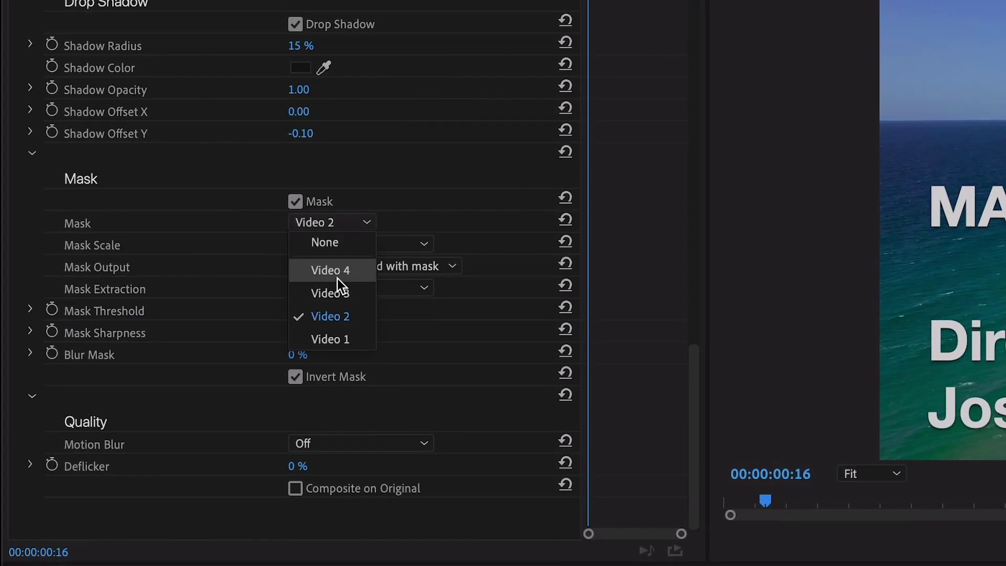
pyautogui.click(338, 339)
pyautogui.click(363, 265)
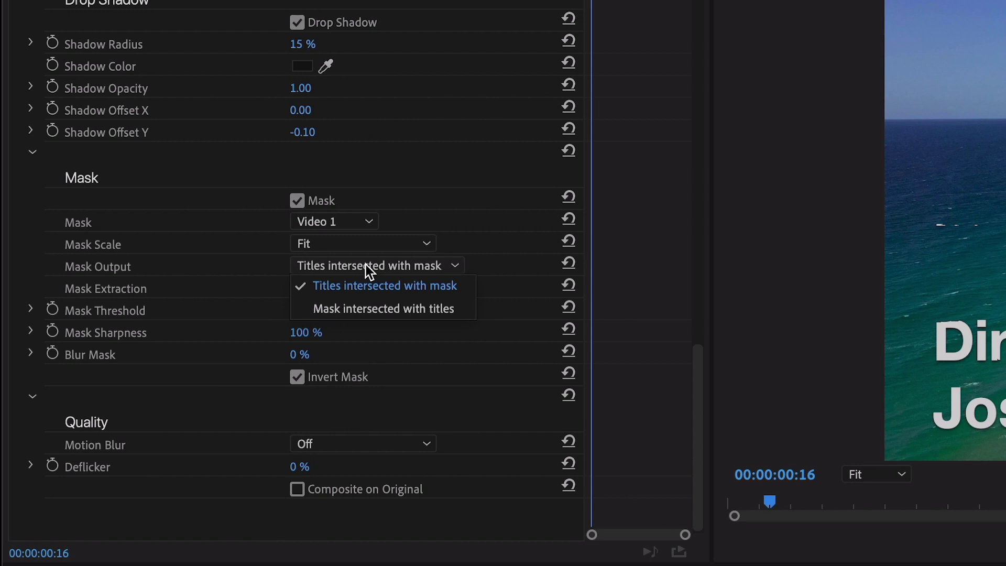
pyautogui.click(374, 305)
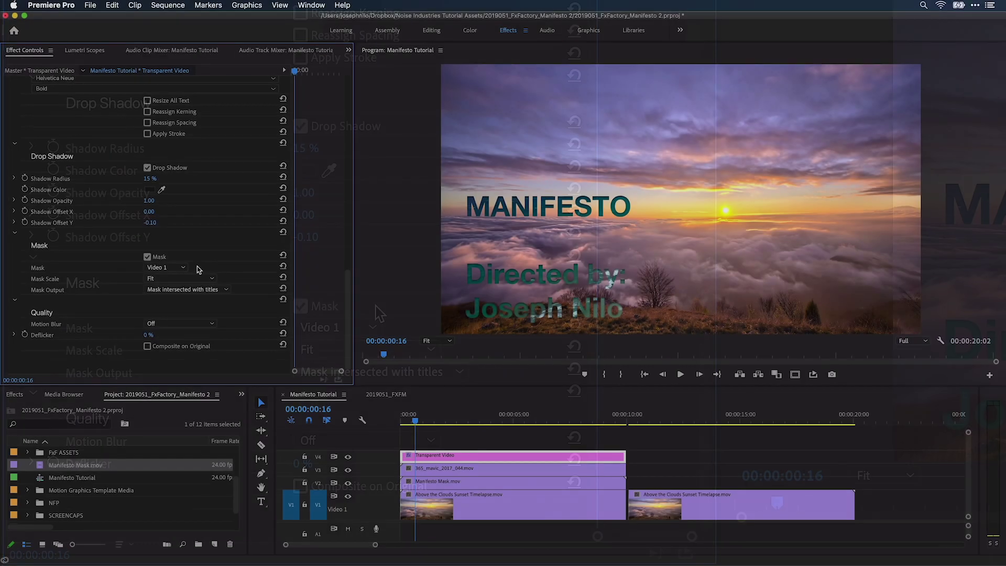
pyautogui.moveTo(415, 420); pyautogui.dragTo(497, 419)
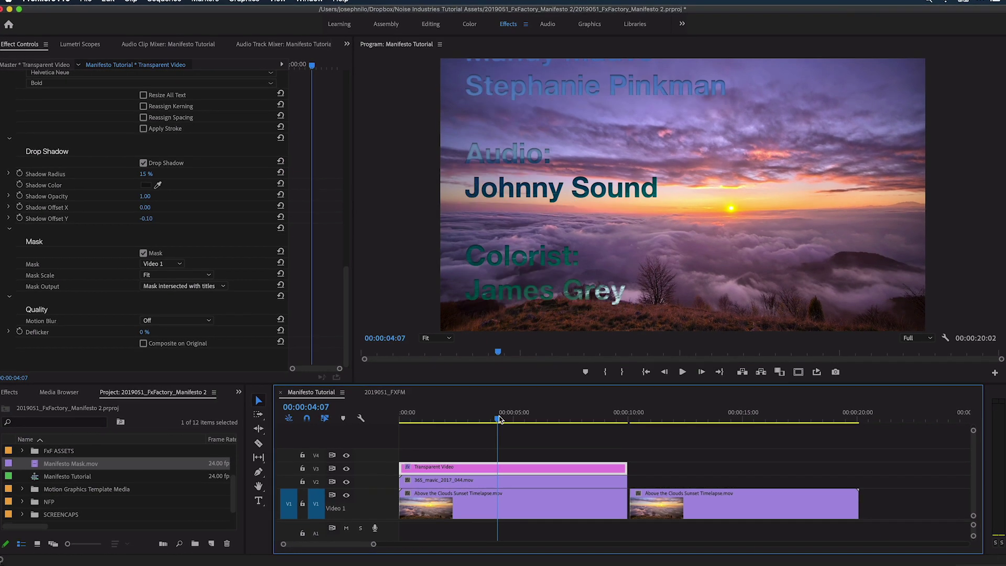
pyautogui.moveTo(497, 419); pyautogui.dragTo(532, 416)
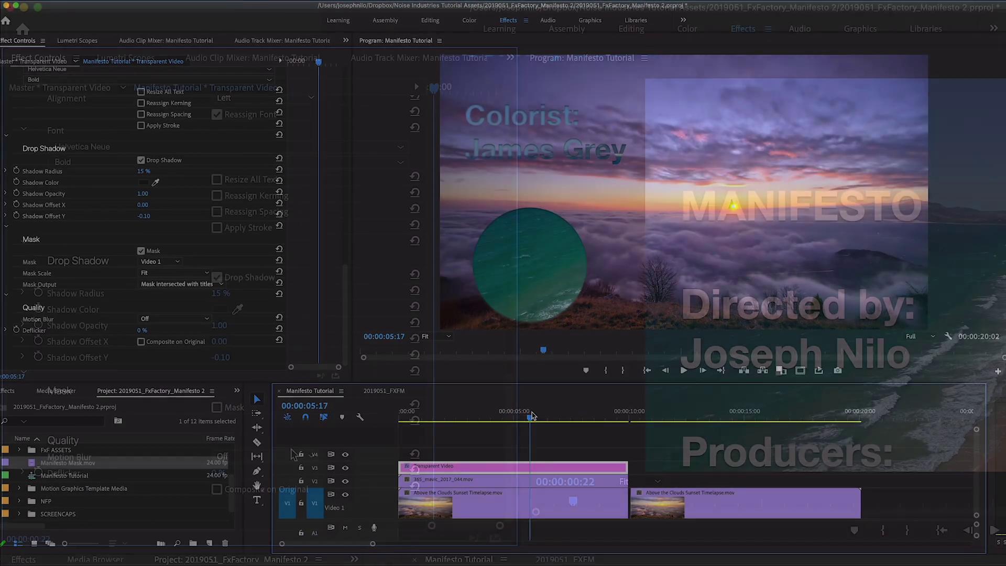
pyautogui.click(288, 453)
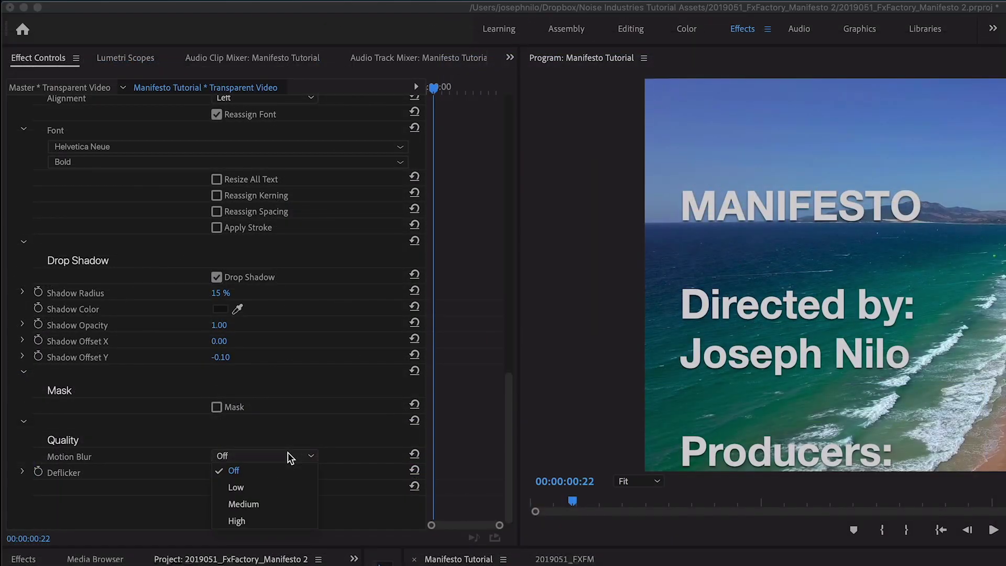
pyautogui.click(273, 502)
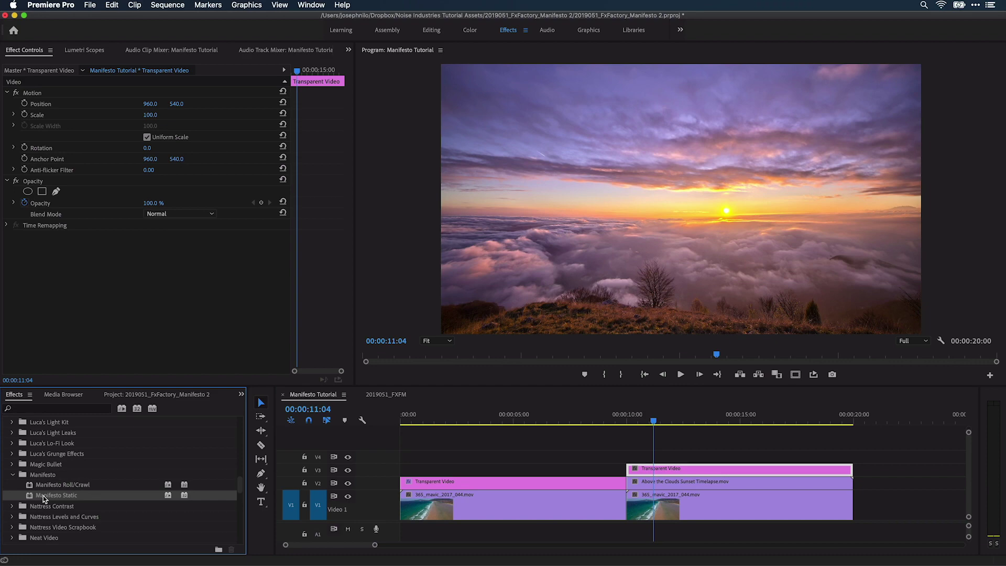
# Apply Manifesto Static to the V3 Transparent Video clip, zoom it to 2.90, and enable Mask.
pyautogui.moveTo(723, 468); pyautogui.dragTo(724, 469)
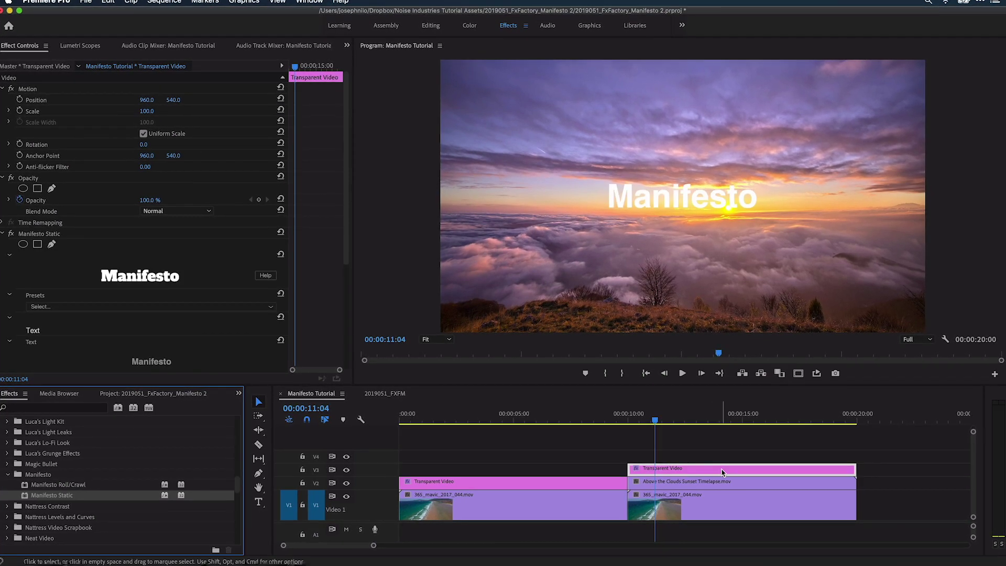
pyautogui.moveTo(345, 240); pyautogui.dragTo(340, 345)
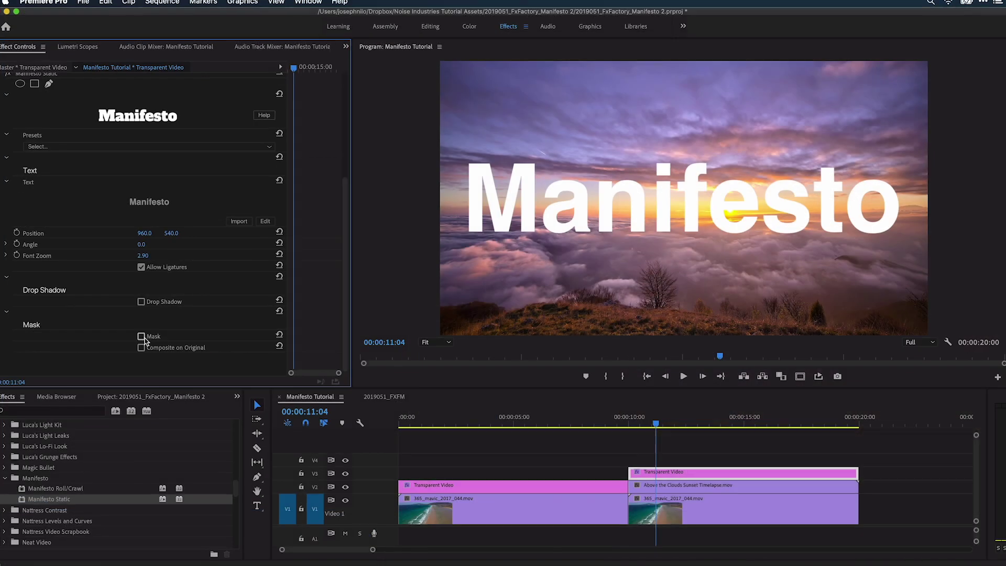
pyautogui.click(141, 337)
pyautogui.scroll(-3, 157, 294)
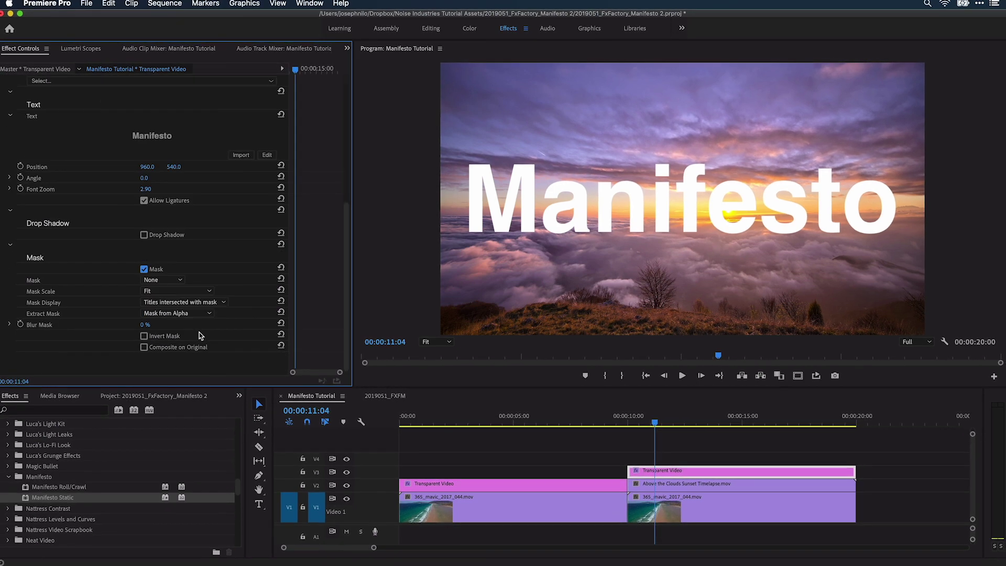